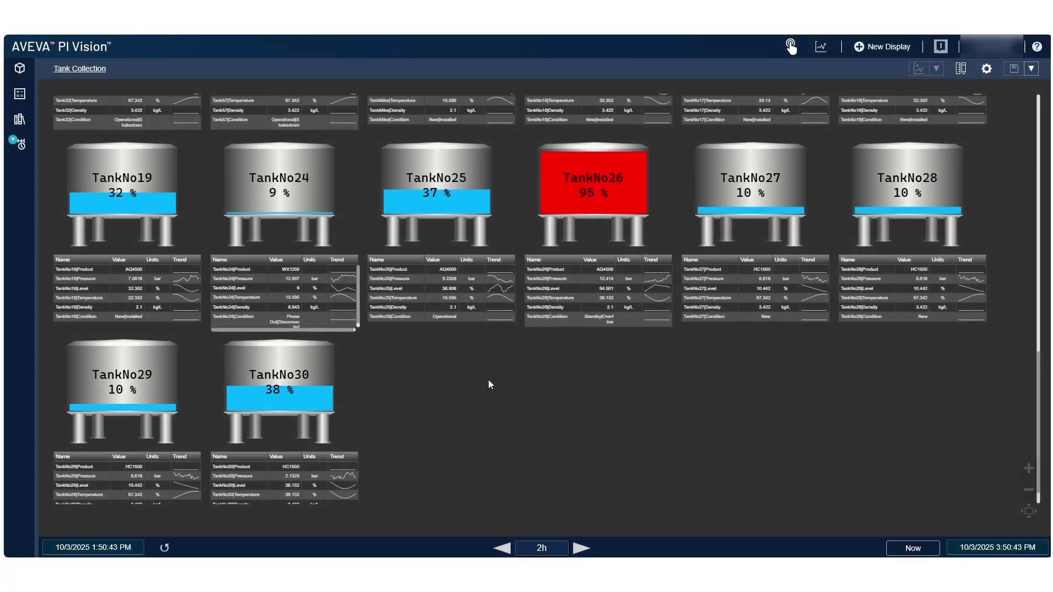
# - Set the Tank Collection's Asset Order to sort by Level and refresh it
pyautogui.rightClick(488, 379)
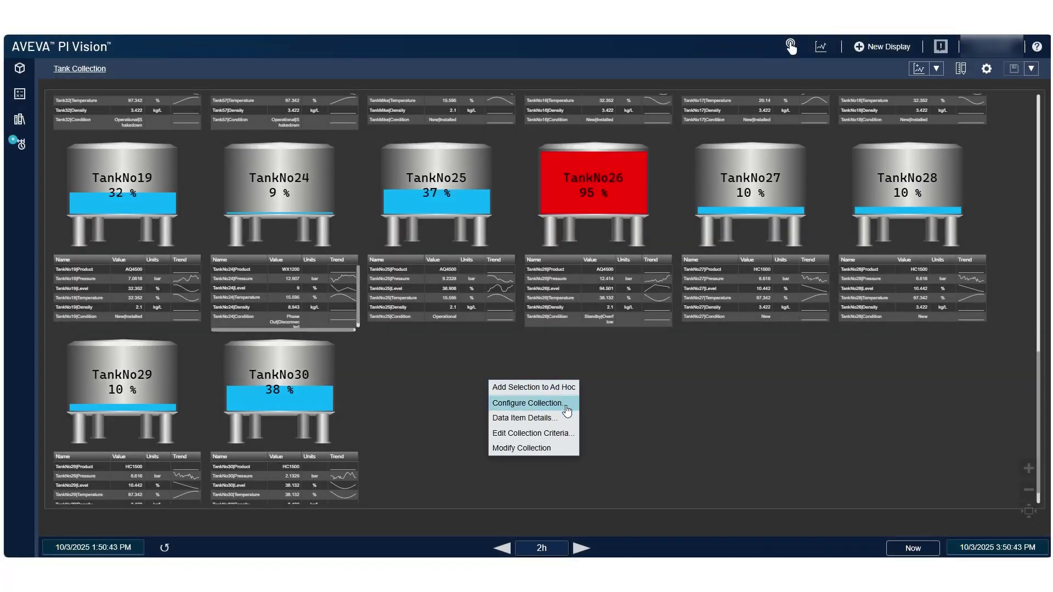
pyautogui.click(559, 433)
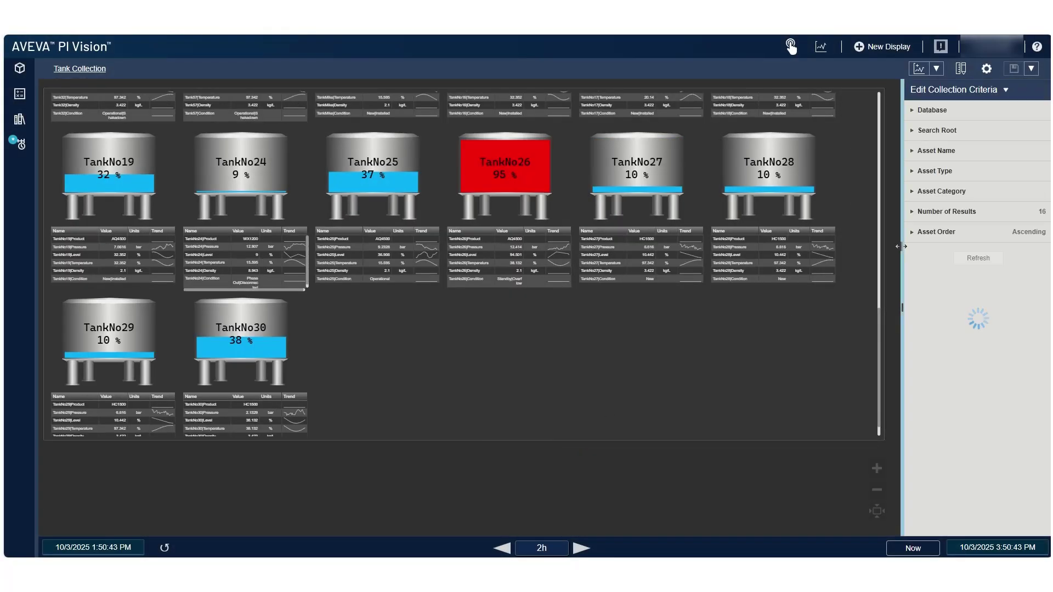
pyautogui.click(912, 236)
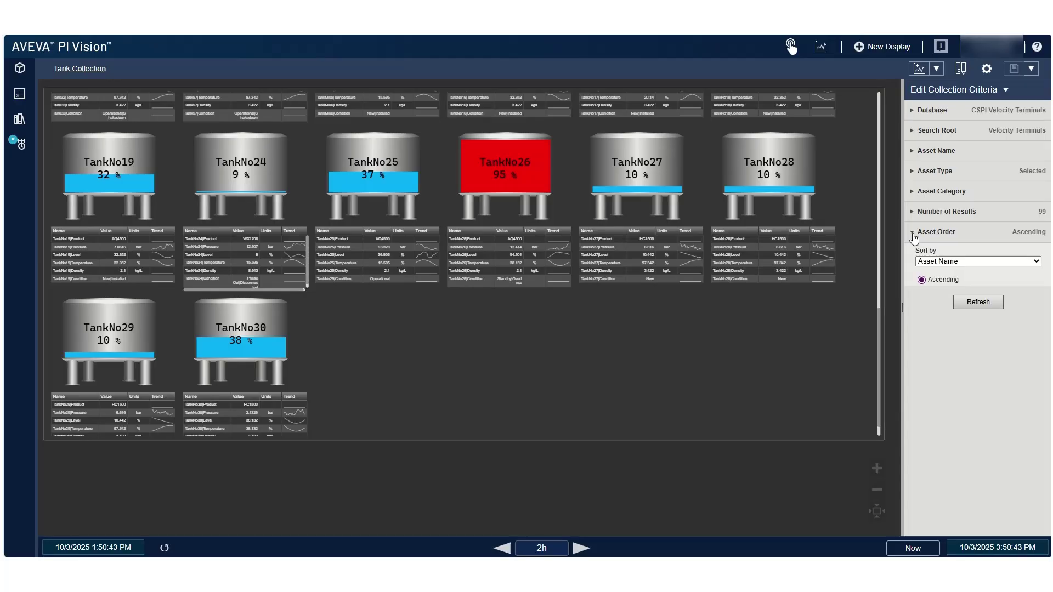
pyautogui.click(985, 262)
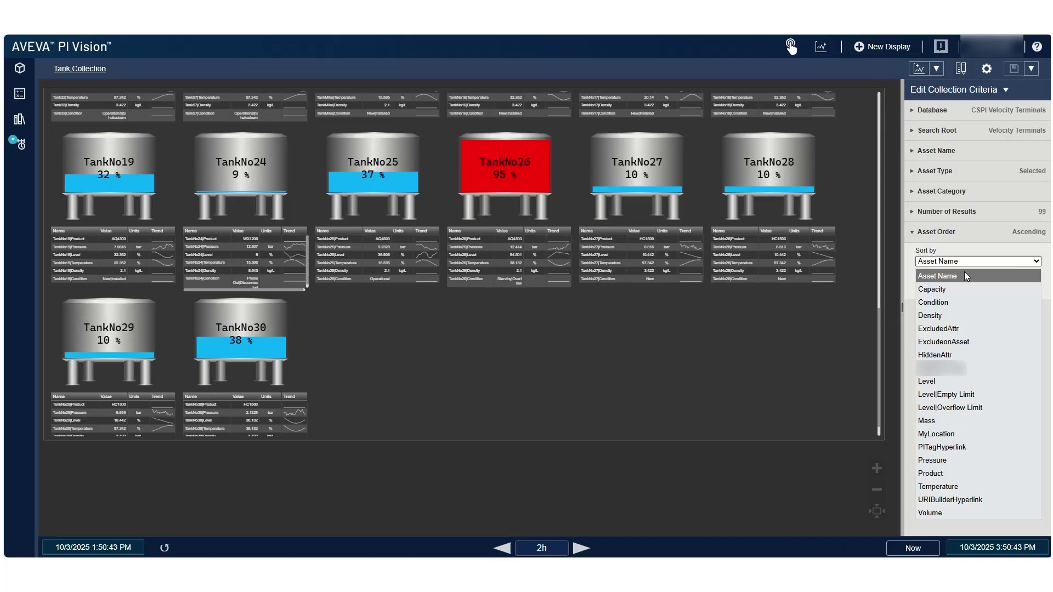
pyautogui.click(959, 381)
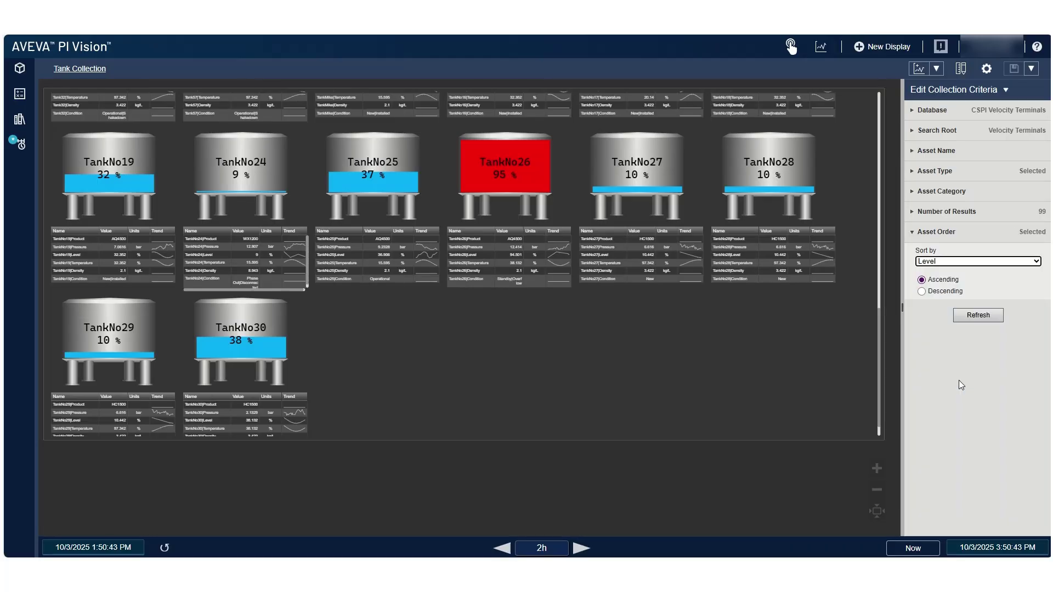
pyautogui.click(986, 318)
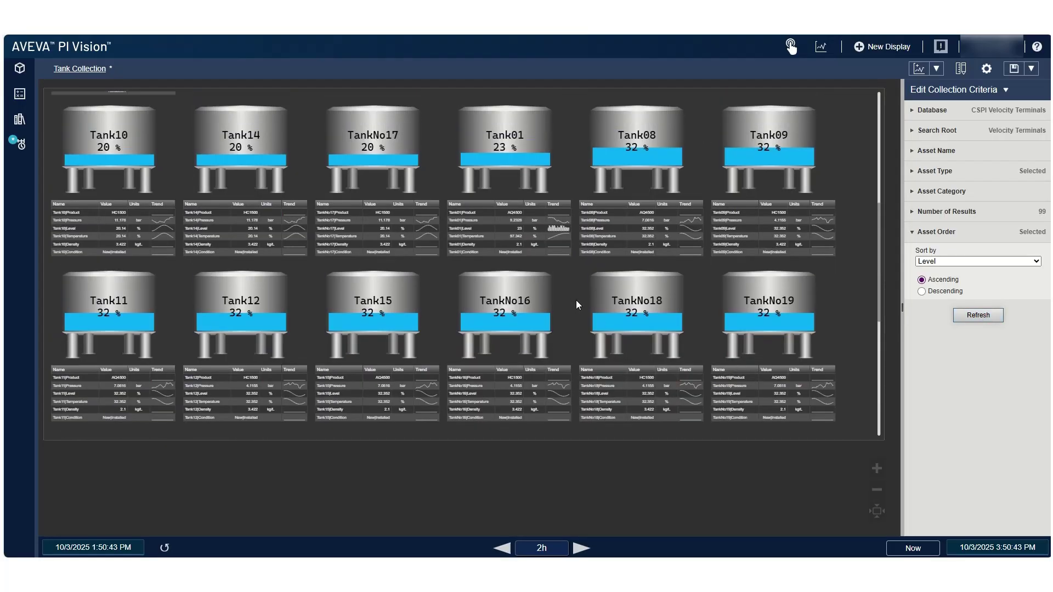
pyautogui.scroll(3, 576, 300)
pyautogui.scroll(3, 577, 300)
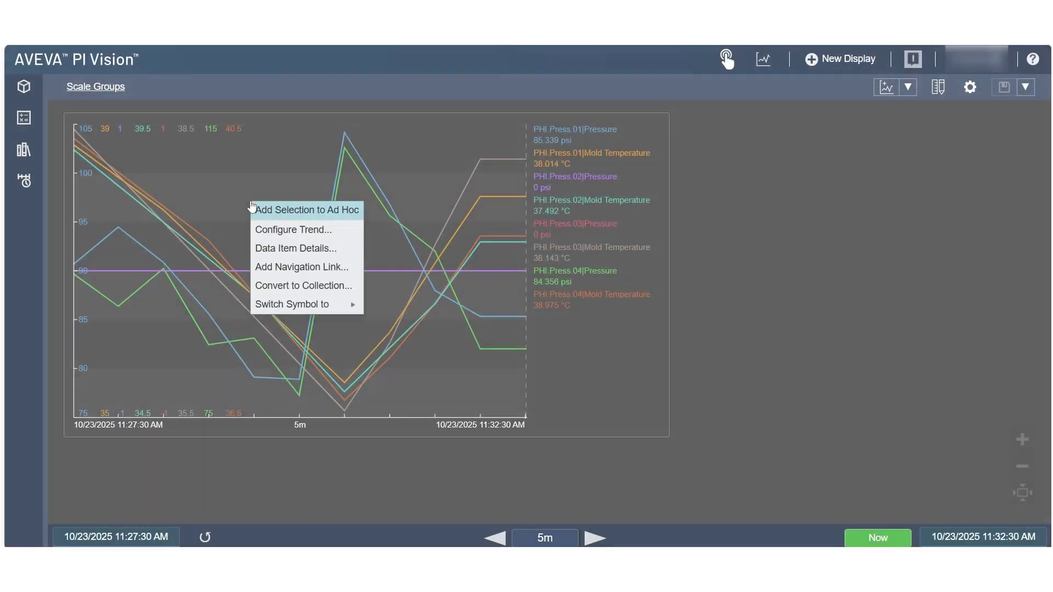
# - Switch the trend to grouped scales, grouped by attribute into Pressure and Mold Temperature
pyautogui.click(288, 224)
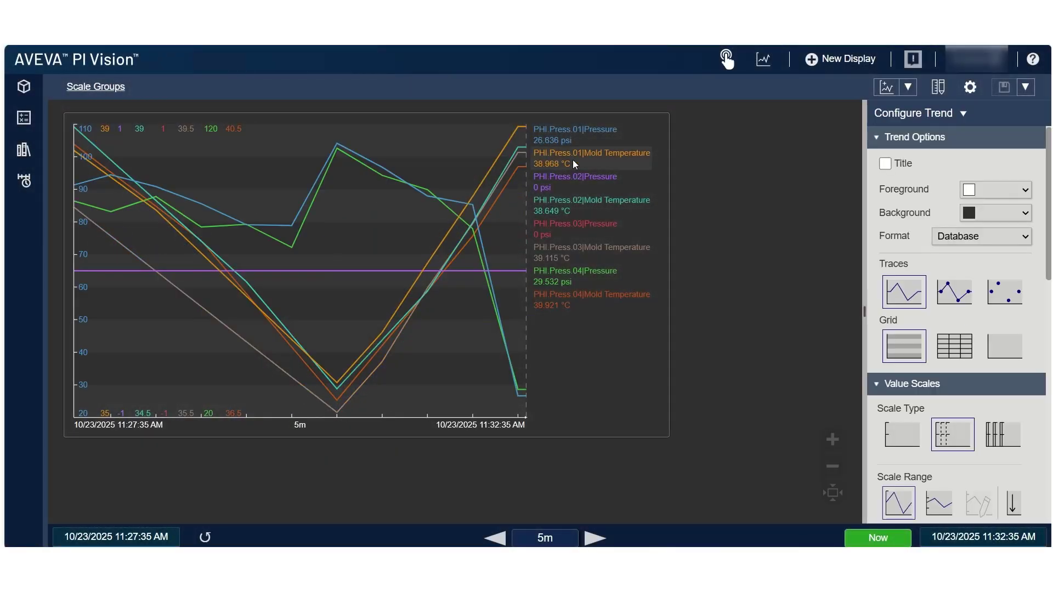
pyautogui.scroll(-1, 930, 393)
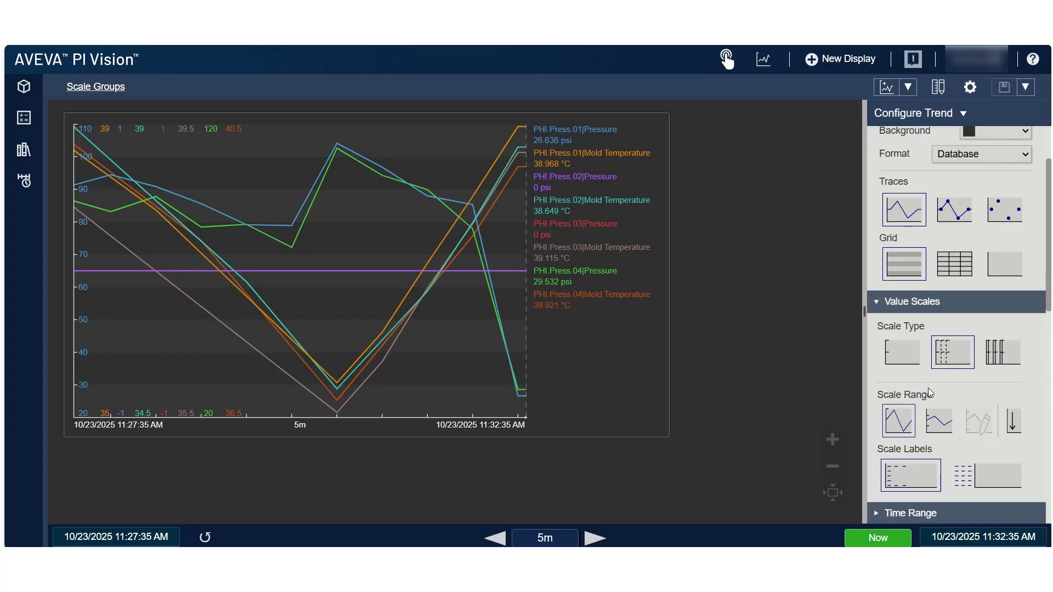
pyautogui.click(1012, 356)
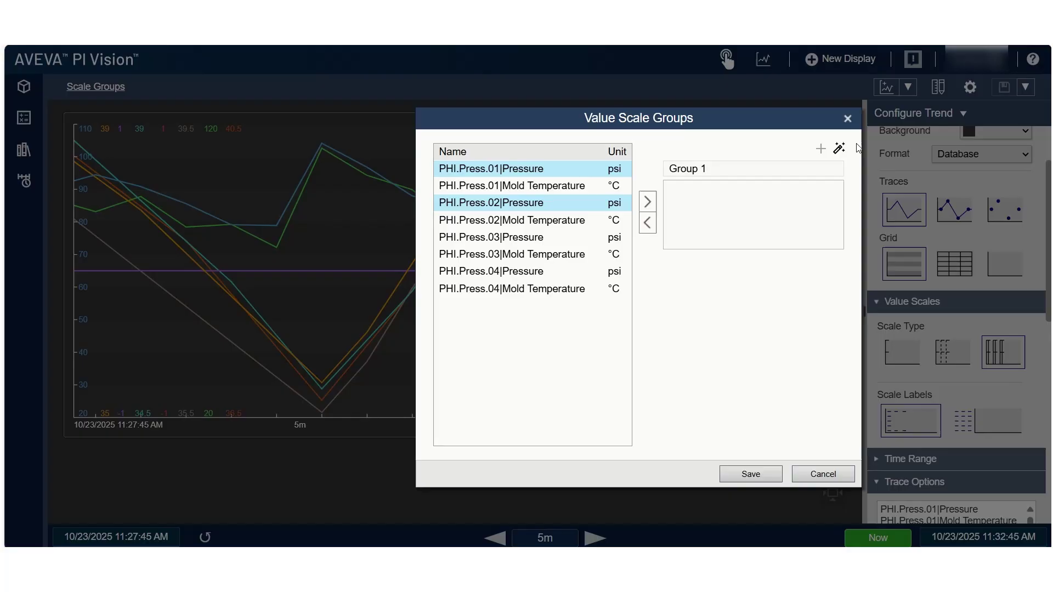
pyautogui.click(839, 149)
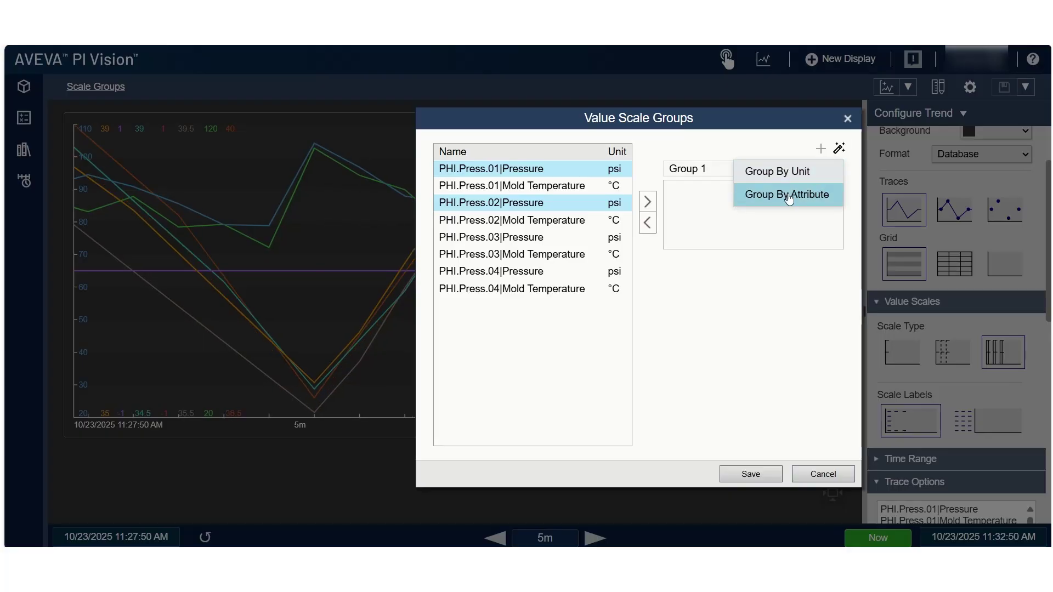
pyautogui.click(815, 195)
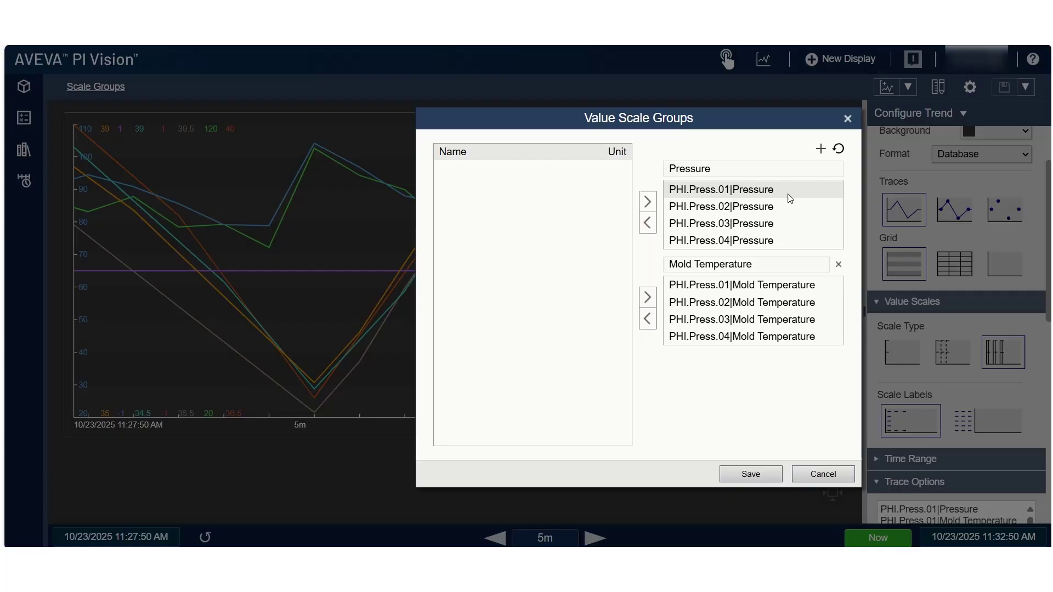
pyautogui.click(752, 473)
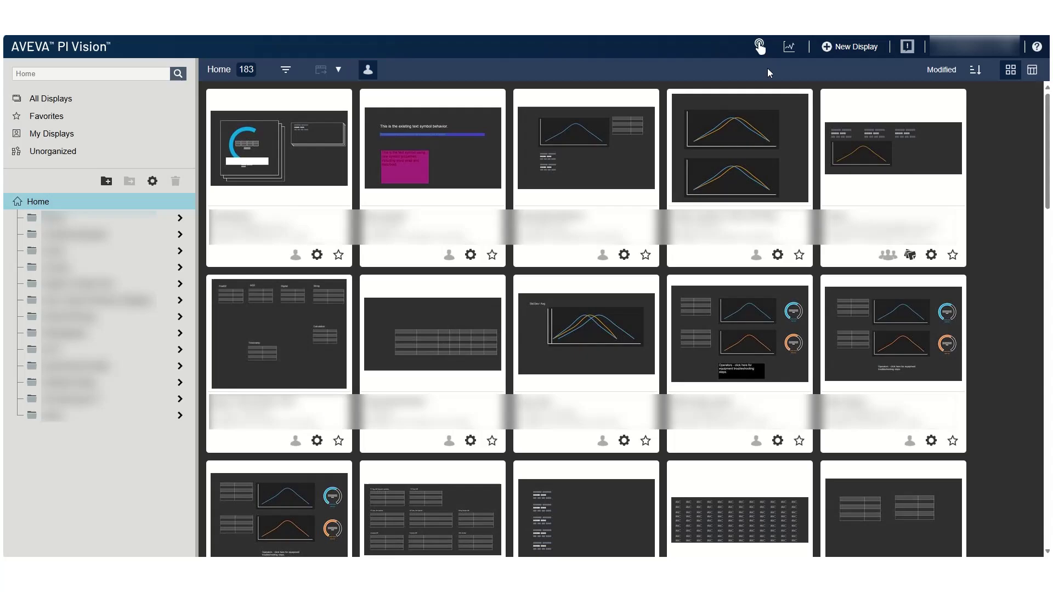
# - Open the standalone ad hoc workspace and browse to Speedys Pizza vehicle SP1
pyautogui.click(789, 50)
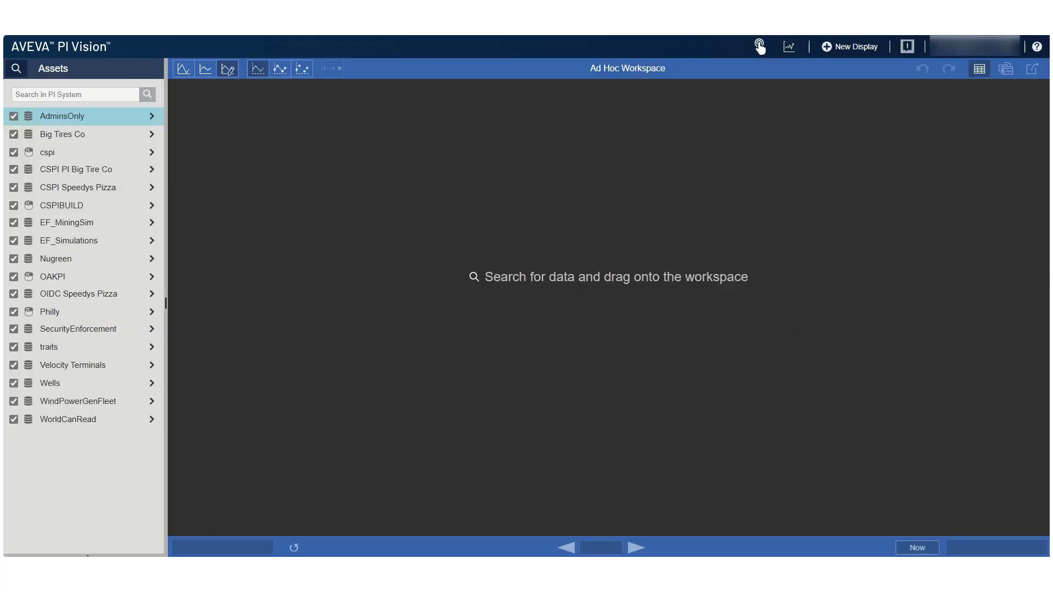
pyautogui.click(151, 188)
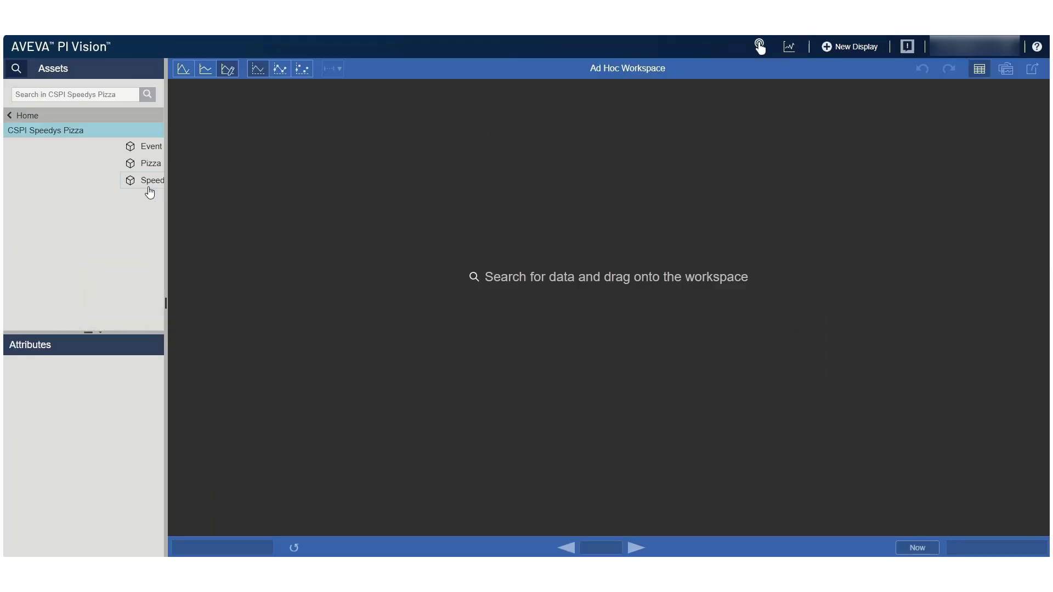
pyautogui.click(151, 183)
pyautogui.click(152, 163)
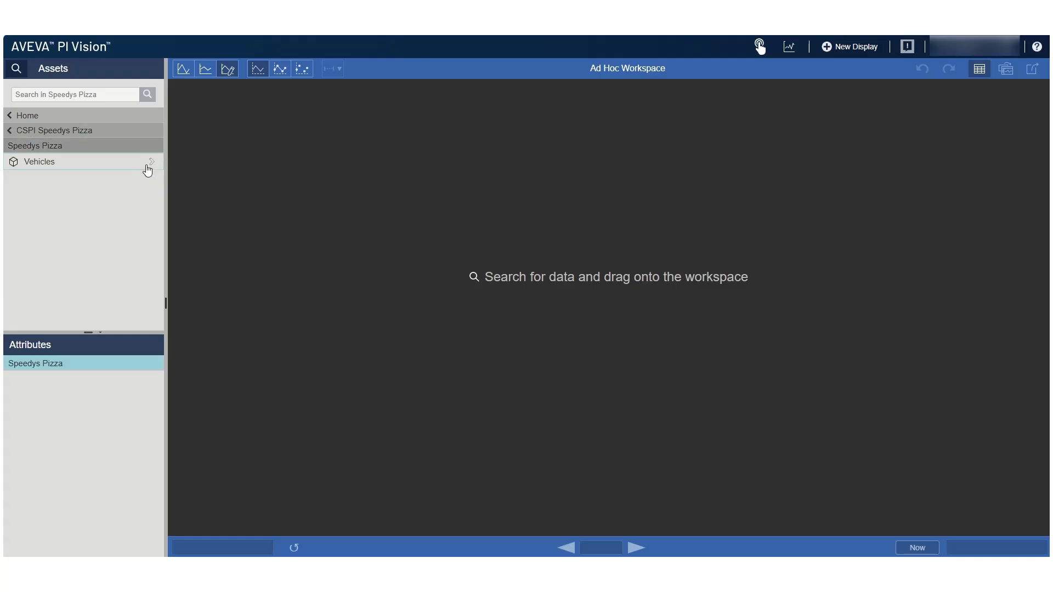
pyautogui.click(83, 179)
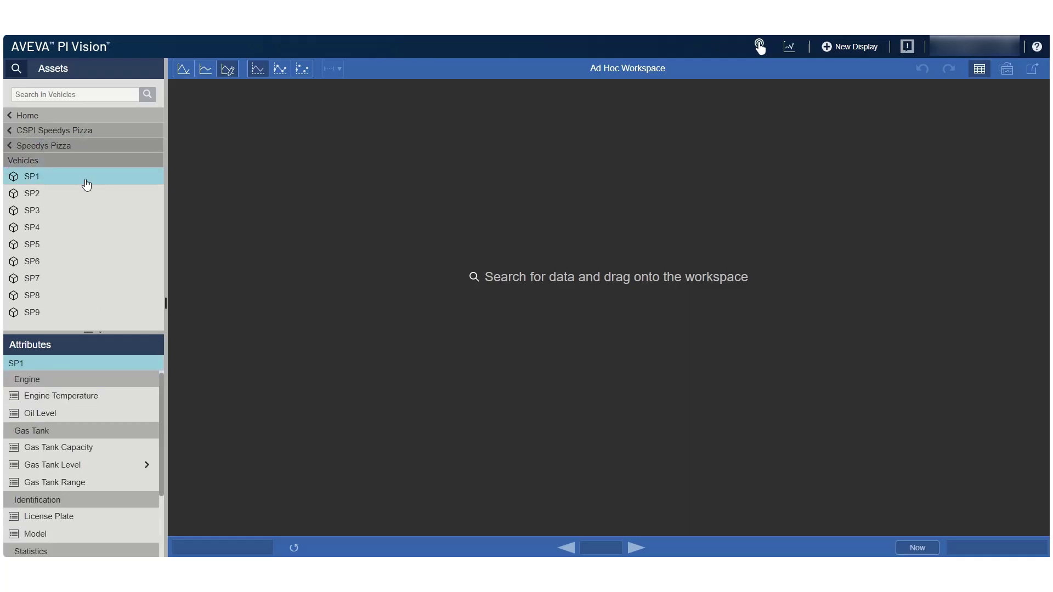
# - Trend SP1 Engine Temperature and Oil Level full-width with data-point markers
pyautogui.click(53, 398)
pyautogui.keyDown('ctrl'); pyautogui.click(50, 417); pyautogui.keyUp('ctrl')
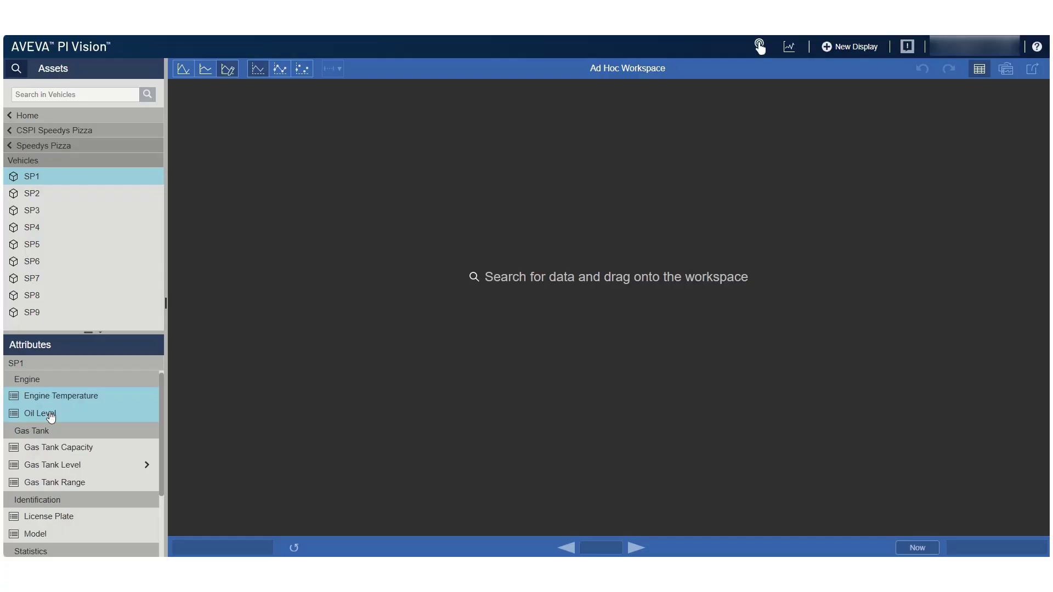
pyautogui.moveTo(50, 417); pyautogui.dragTo(348, 249)
pyautogui.scroll(-1, 105, 492)
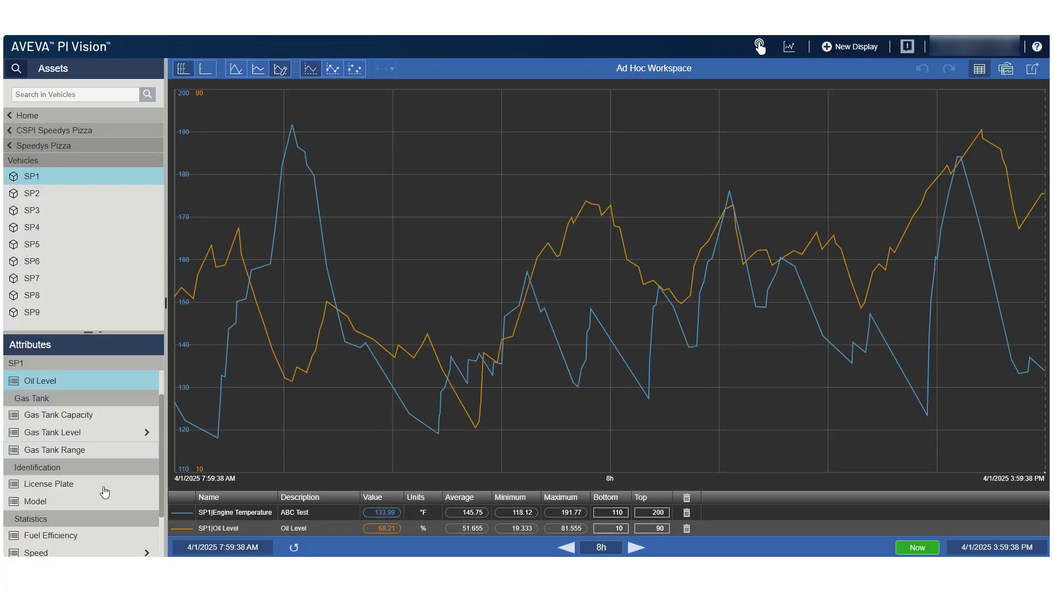
pyautogui.scroll(-1, 105, 493)
pyautogui.moveTo(51, 497); pyautogui.dragTo(294, 383)
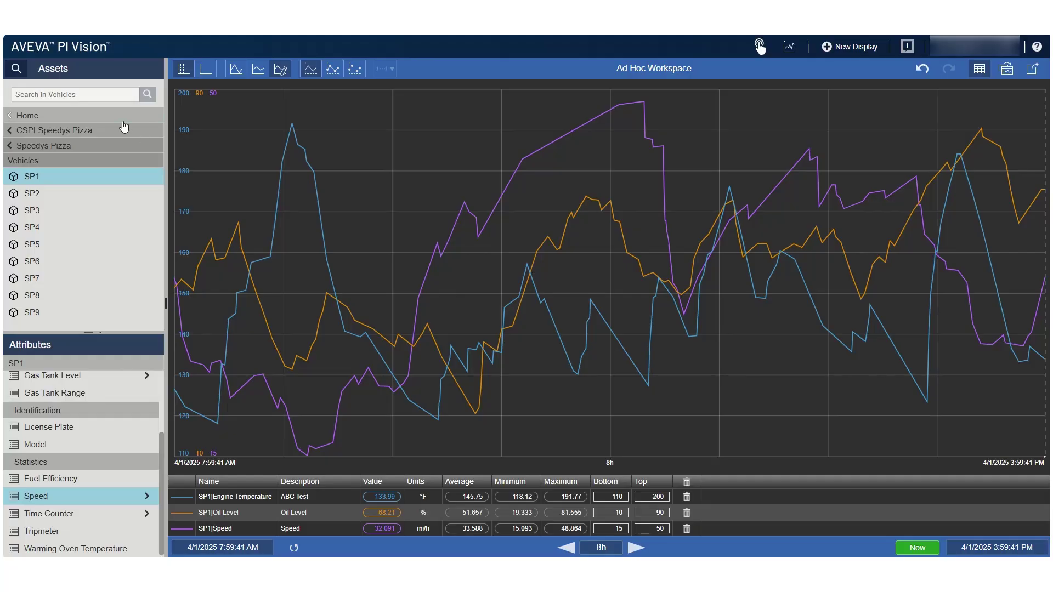
pyautogui.click(16, 69)
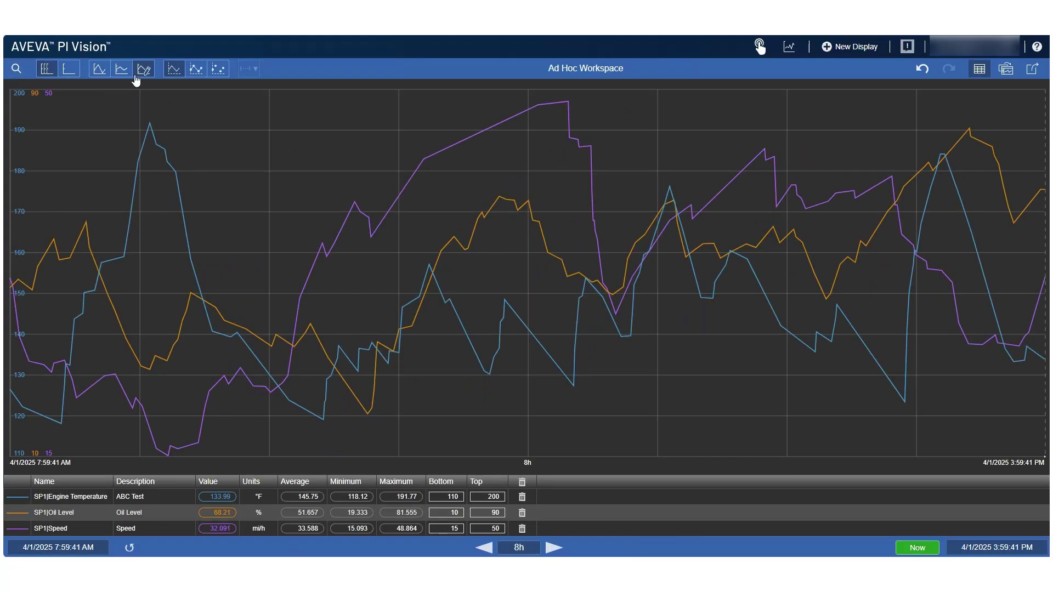
pyautogui.click(196, 70)
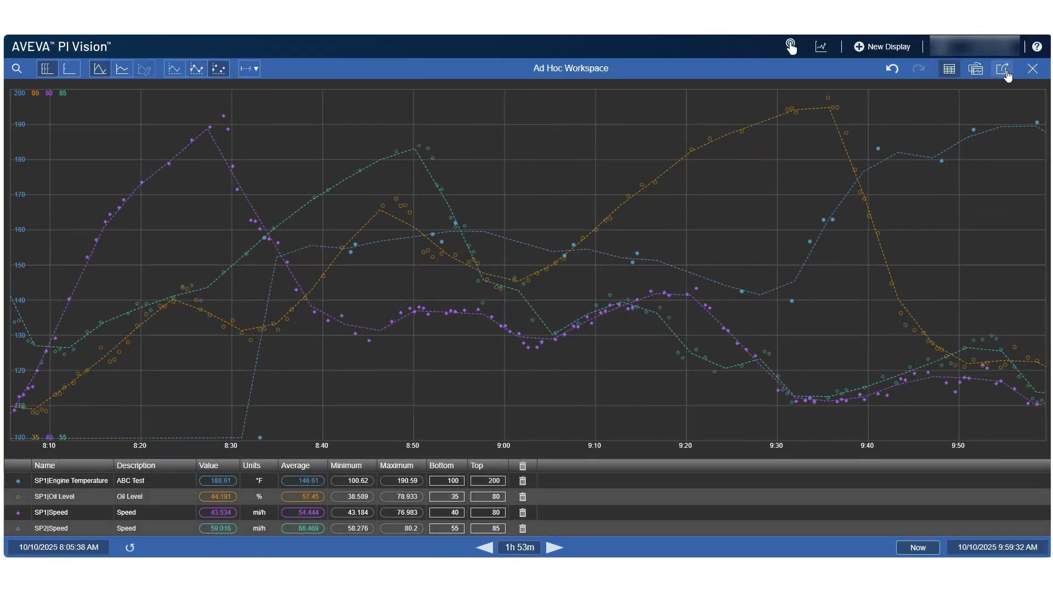
# - Copy the Share Ad Hoc Workspace link from the Share panel
pyautogui.click(1007, 71)
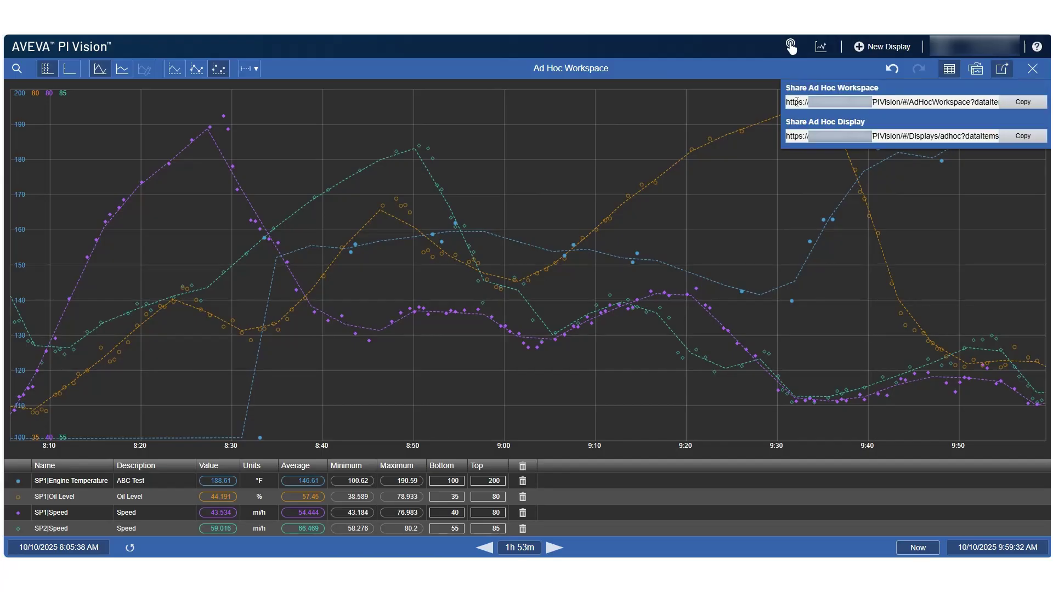
pyautogui.moveTo(797, 102); pyautogui.dragTo(990, 103)
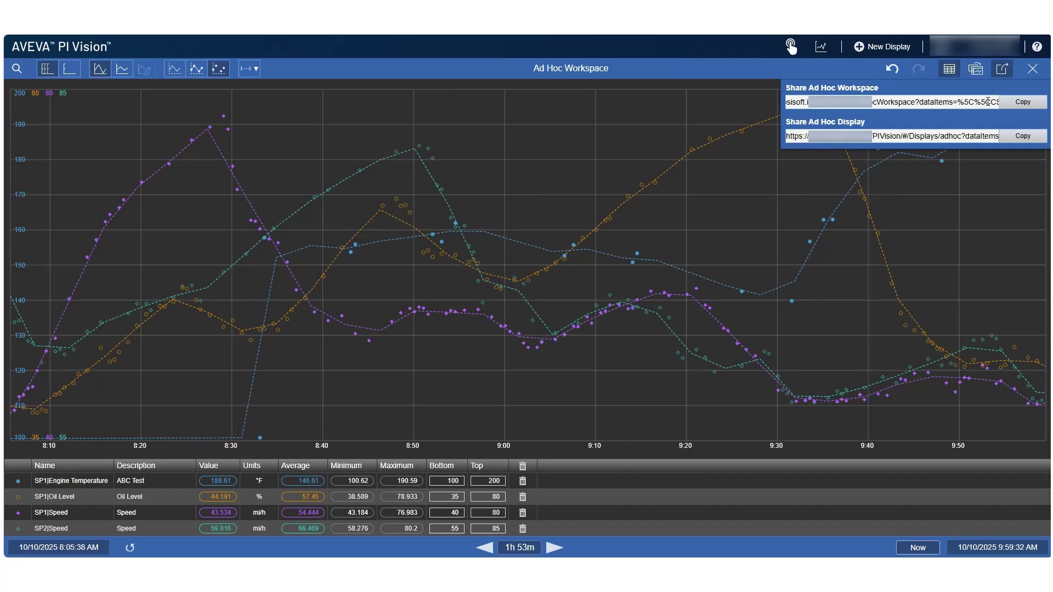
pyautogui.click(1024, 103)
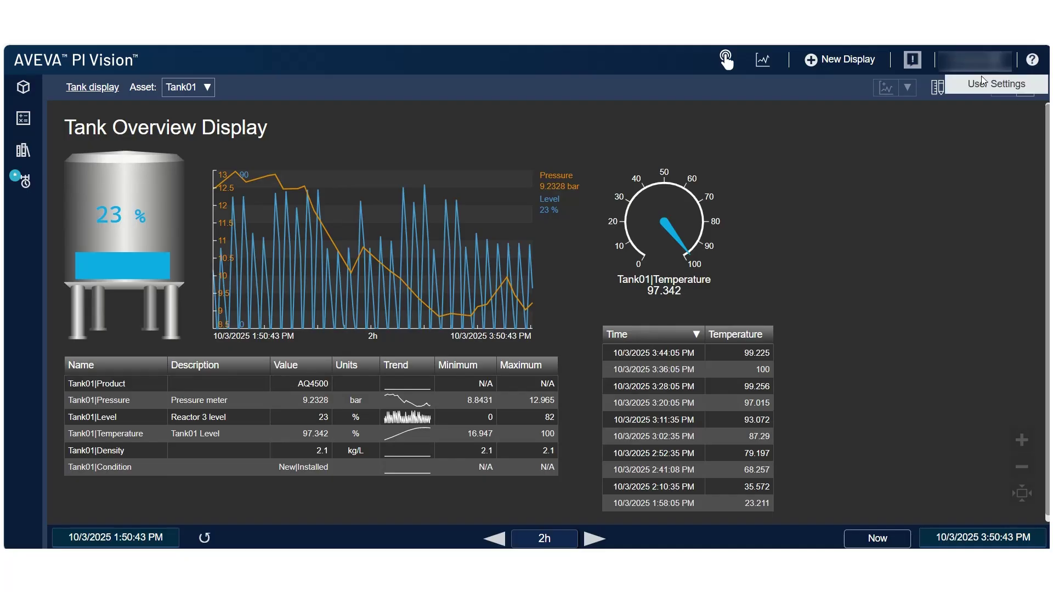
# - Enable symbol tooltips with PI Point path and data item description in User Settings
pyautogui.click(982, 79)
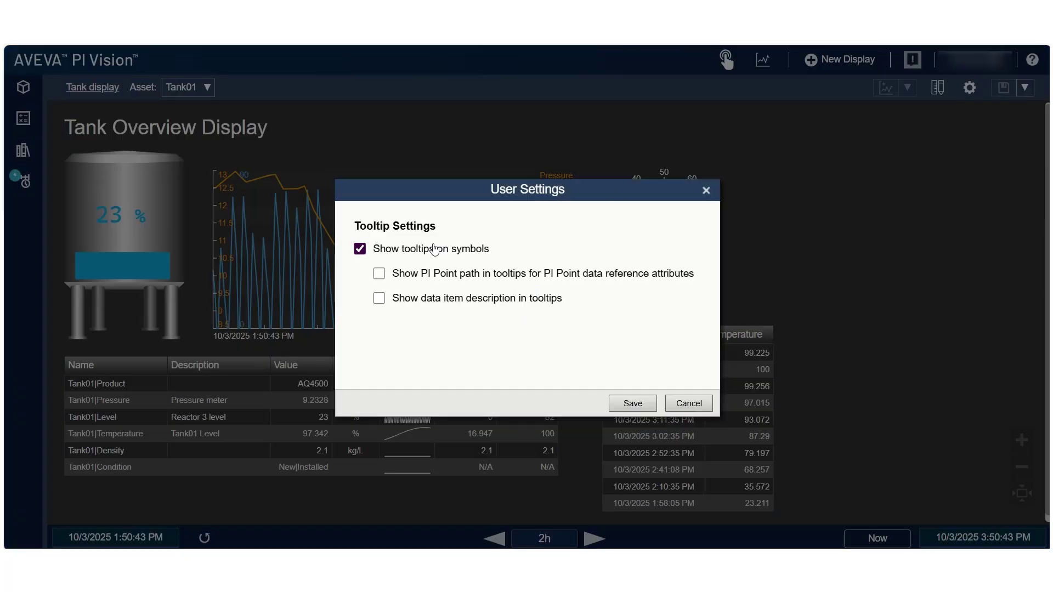
pyautogui.click(359, 249)
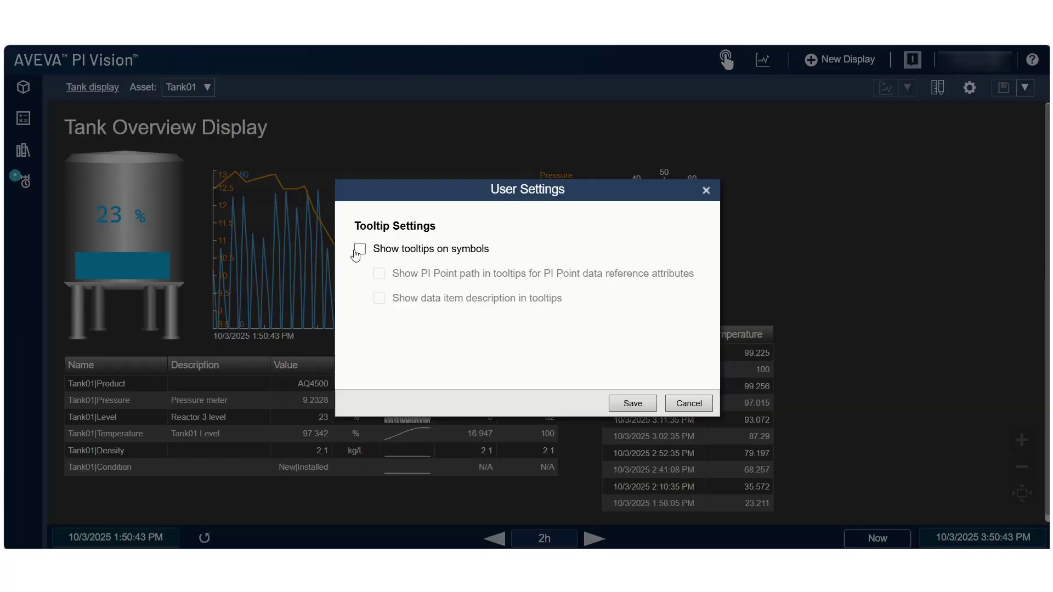
pyautogui.click(361, 251)
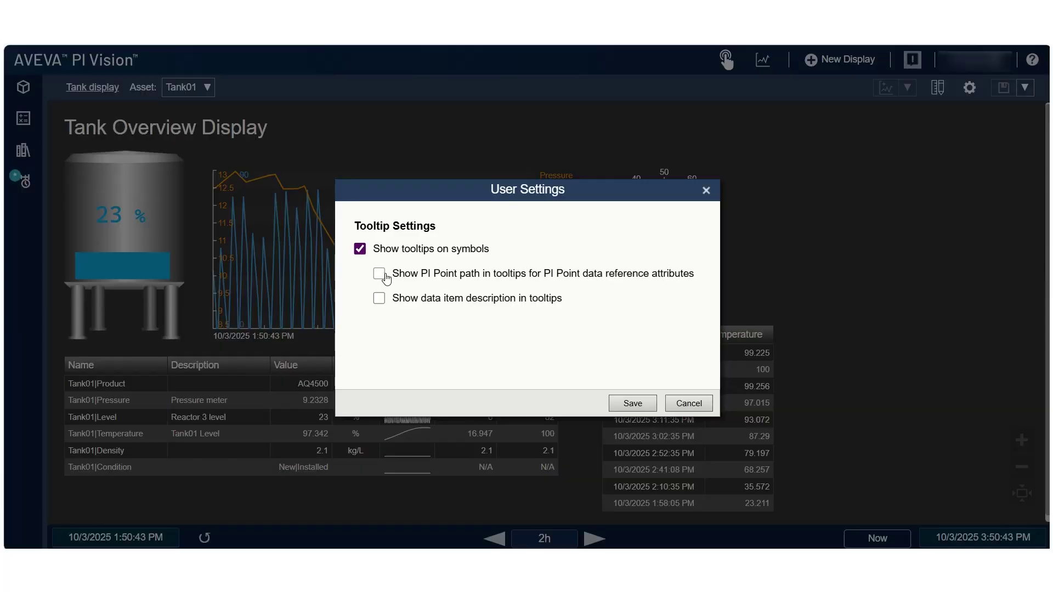
pyautogui.click(381, 276)
pyautogui.click(380, 303)
pyautogui.click(629, 402)
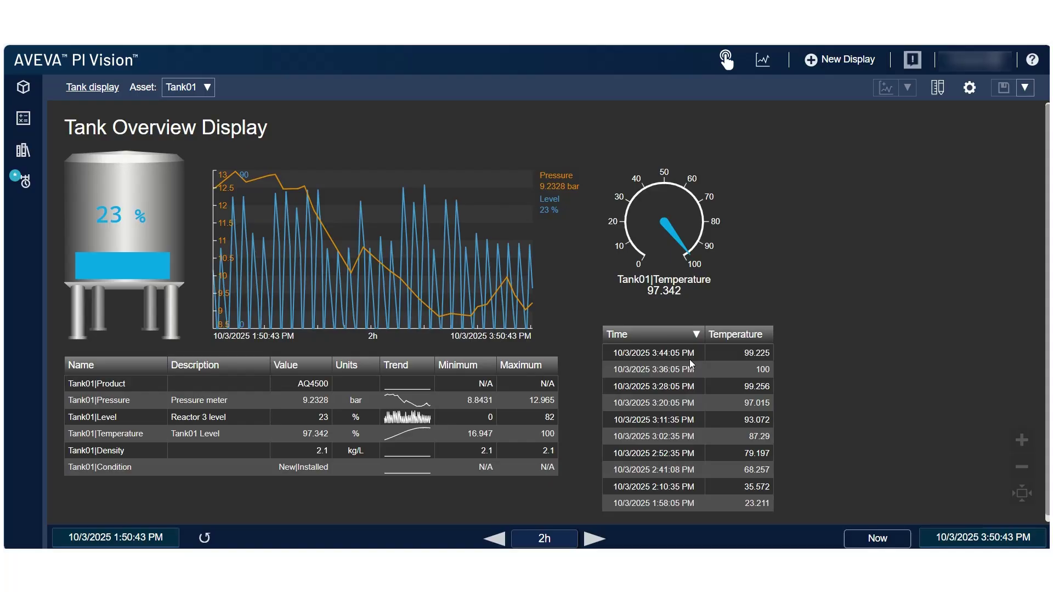
# - Paste gauge tag 15TANK01TI.PV into Excel cell B3 and resize the array to 96 values
pyautogui.rightClick(653, 223)
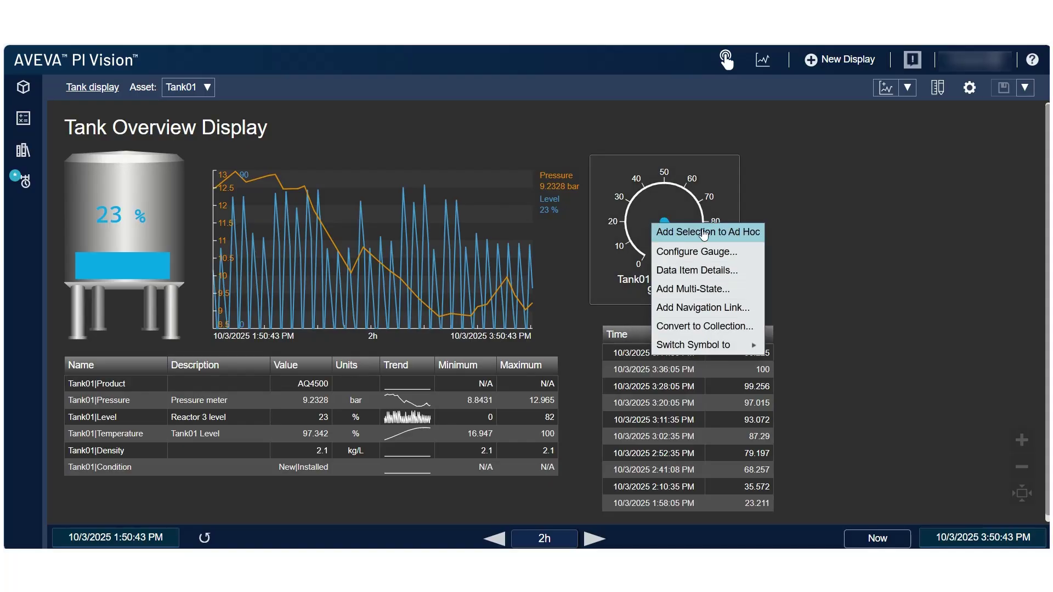
pyautogui.click(713, 271)
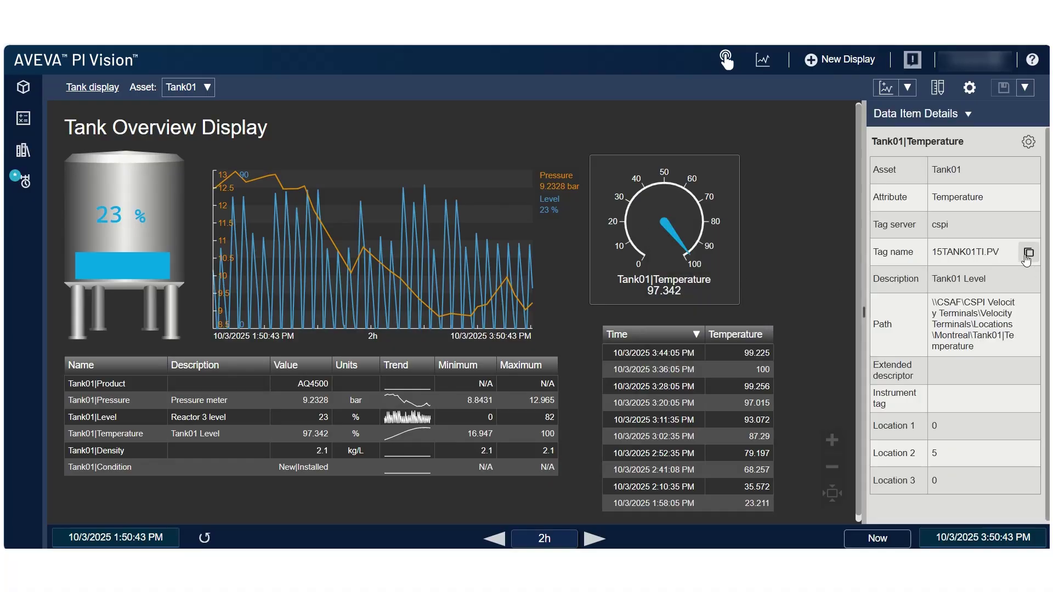
pyautogui.click(1029, 254)
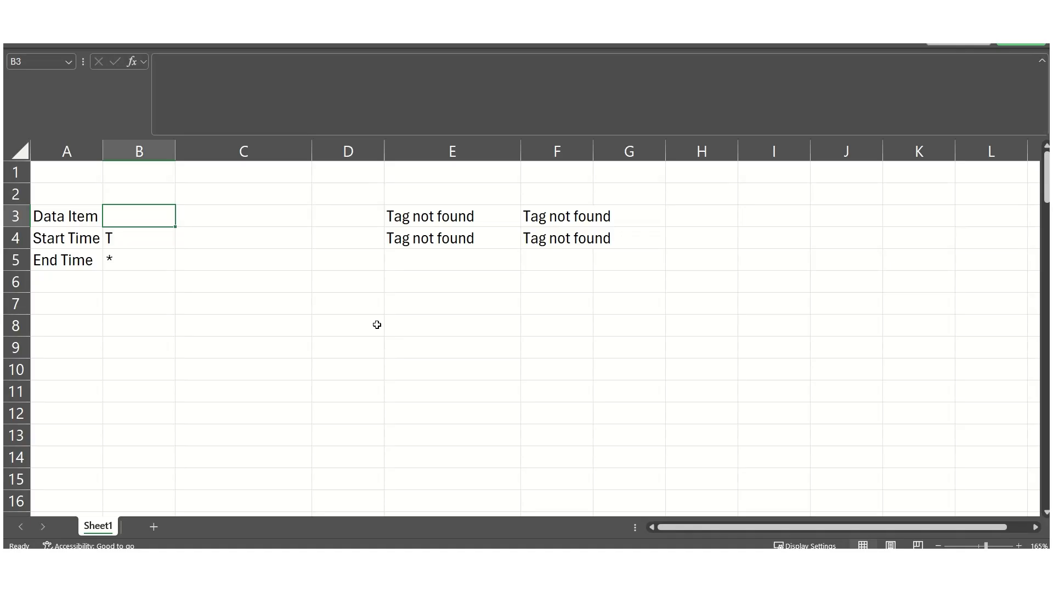
pyautogui.hotkey('ctrl', 'v')
pyautogui.click(446, 231)
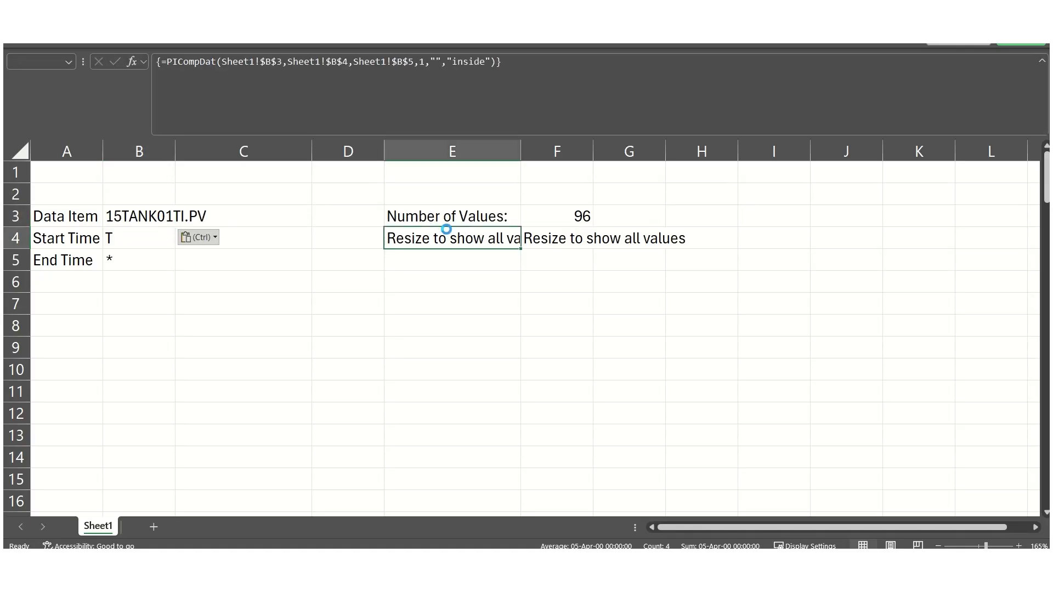
pyautogui.rightClick(446, 230)
pyautogui.click(526, 109)
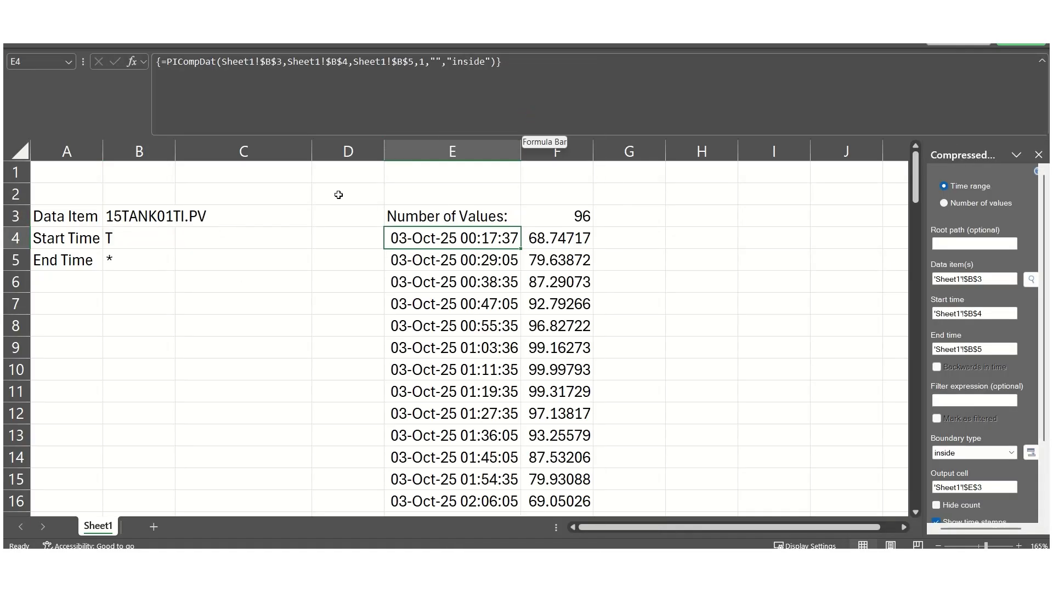